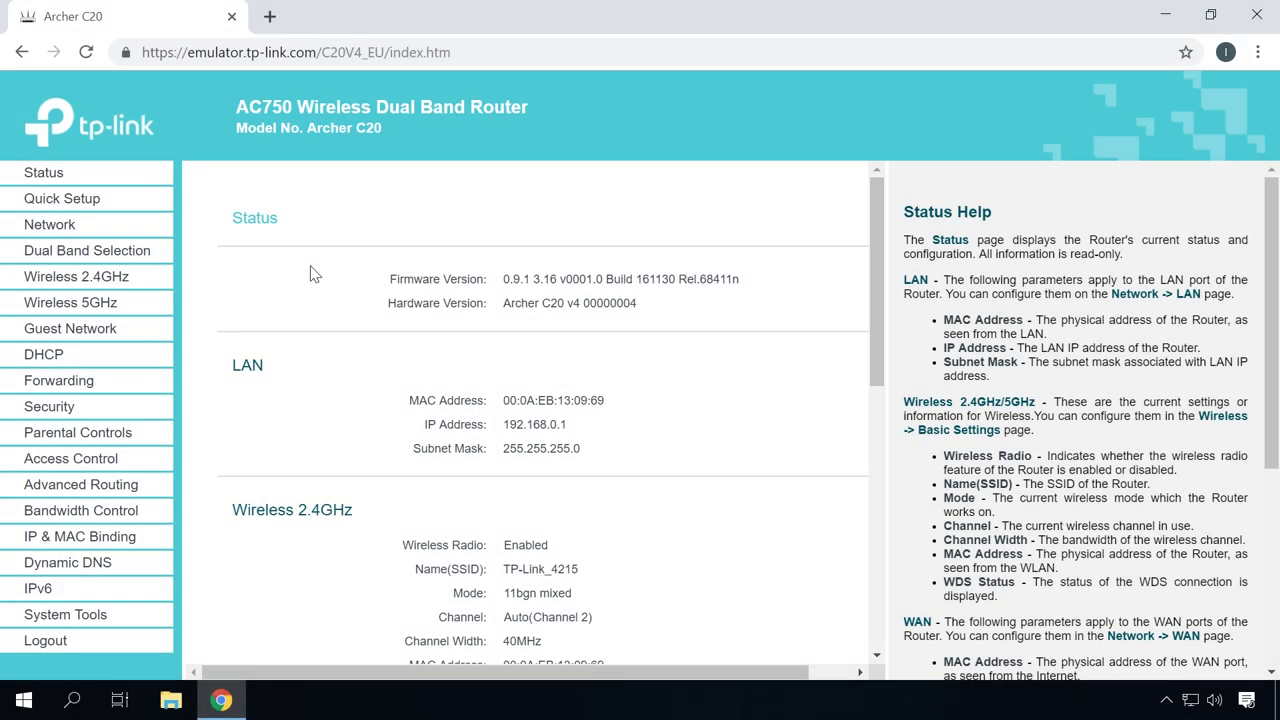
Step: Enable Parental Controls, save it, and fill in this PC's MAC as the parental PC
{"action": "left_click", "coordinate": [100, 438]}
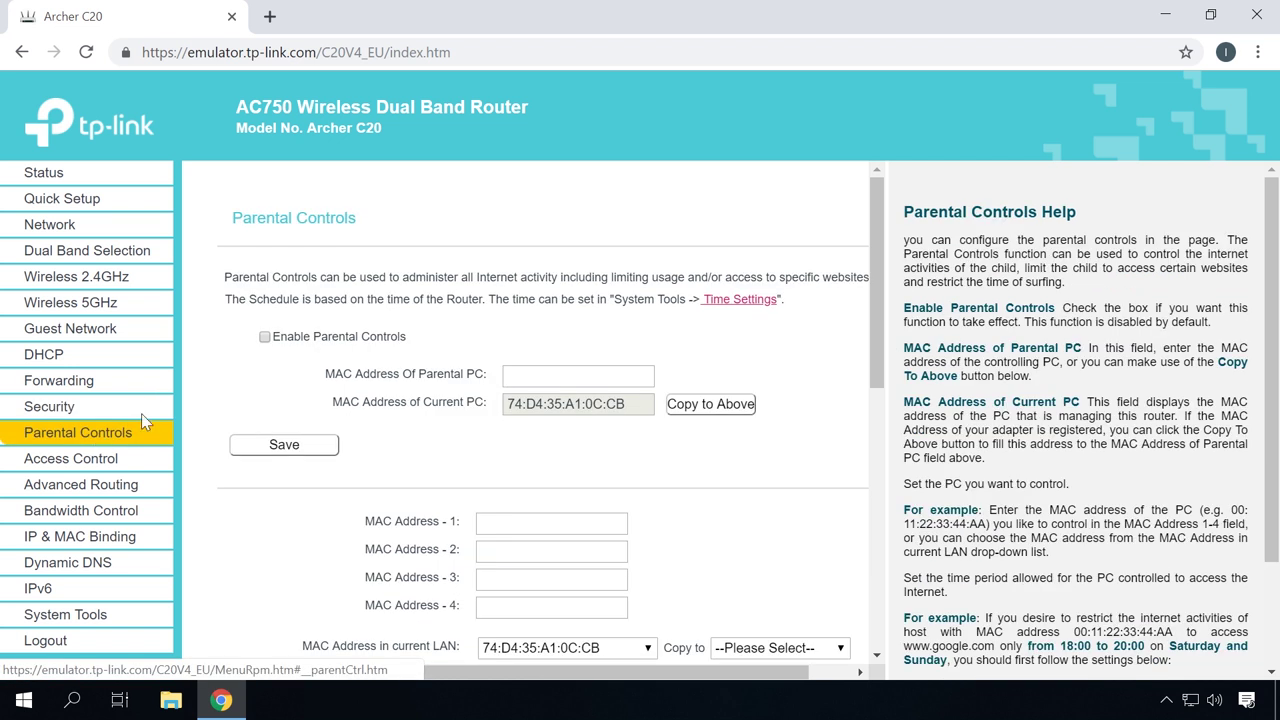
{"action": "left_click", "coordinate": [271, 446]}
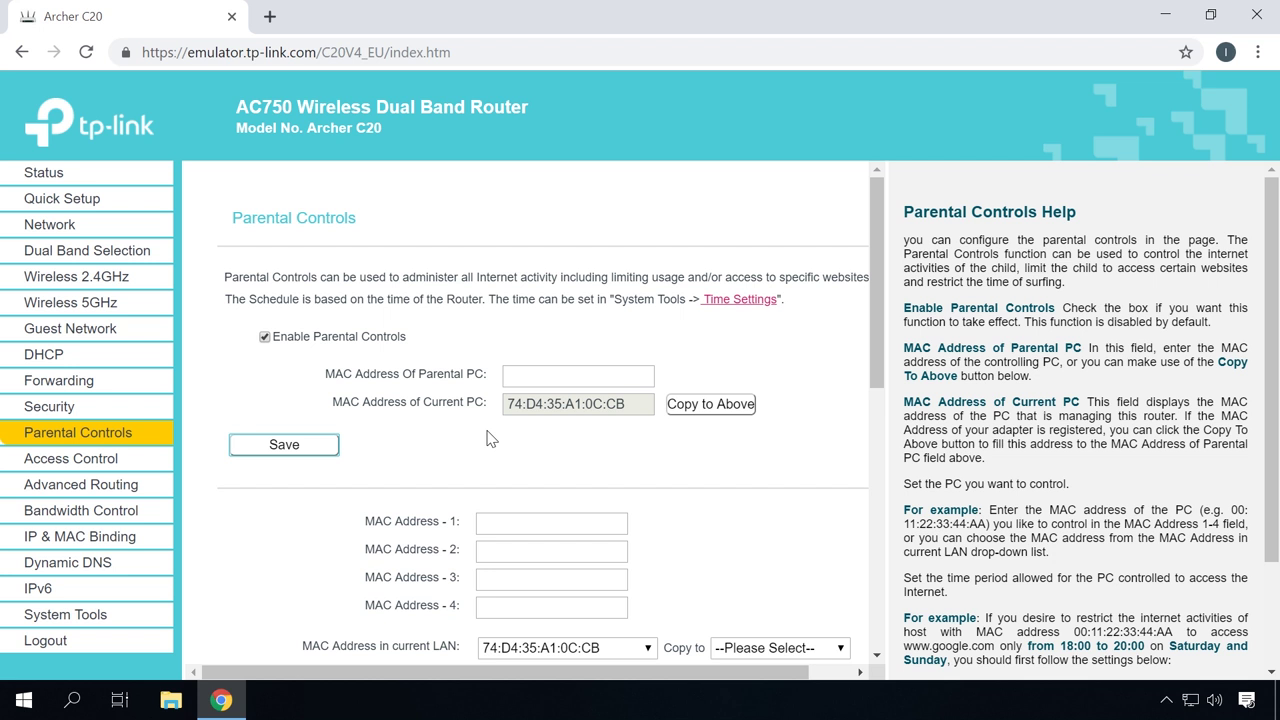
{"action": "left_click", "coordinate": [697, 409]}
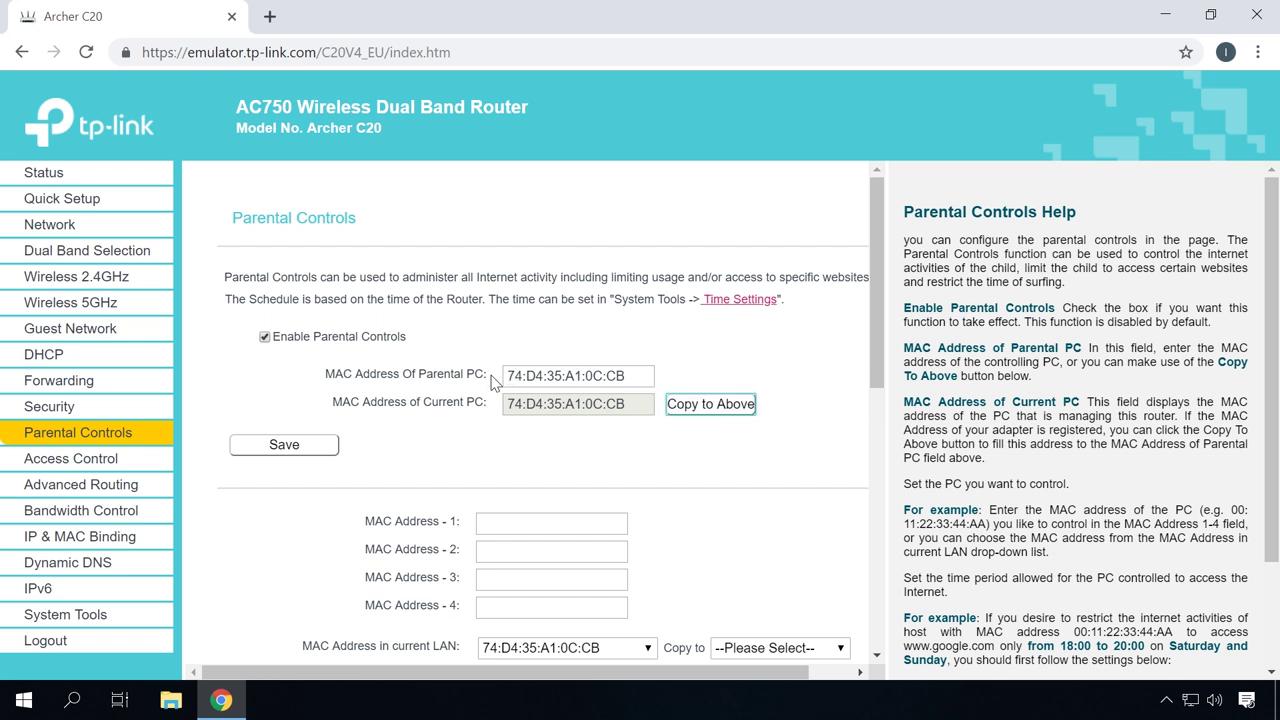
Step: Pick LAN device 74:D4:35:A1:0C:CB and copy its MAC into MAC Address - 1
{"action": "scroll", "coordinate": [490, 380], "scroll_direction": "down", "scroll_amount": 1}
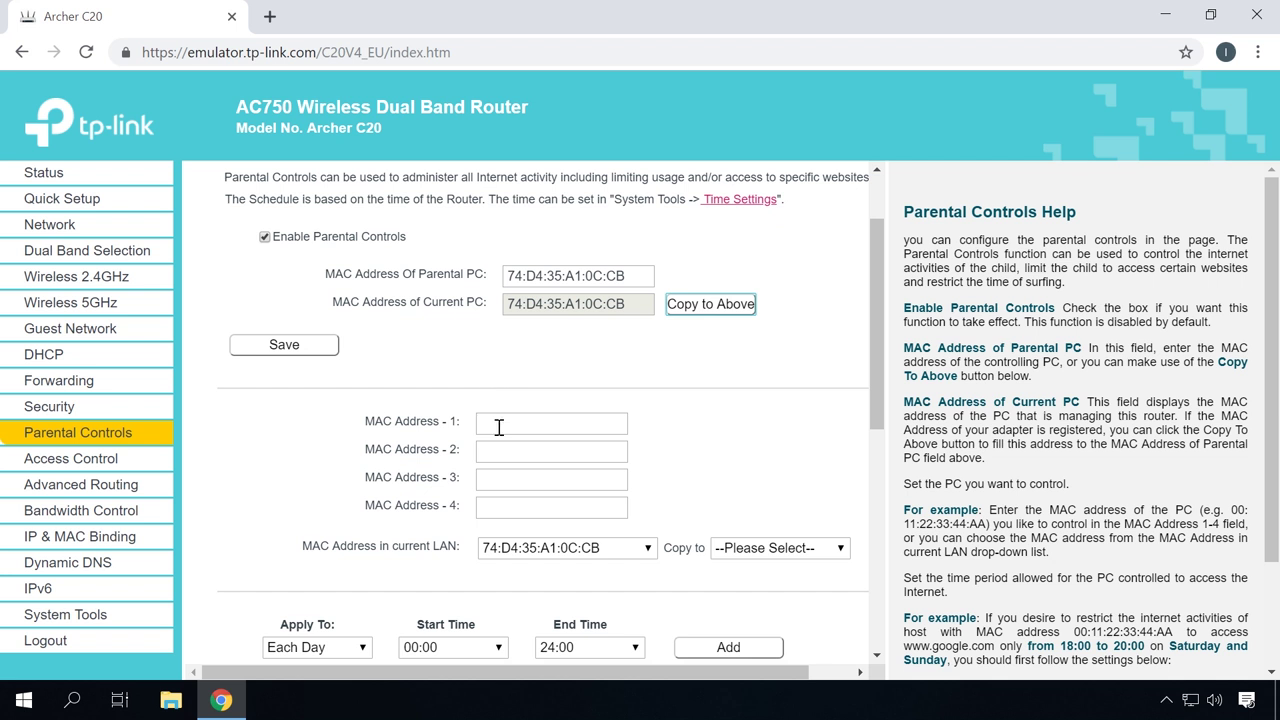
{"action": "left_click", "coordinate": [508, 556]}
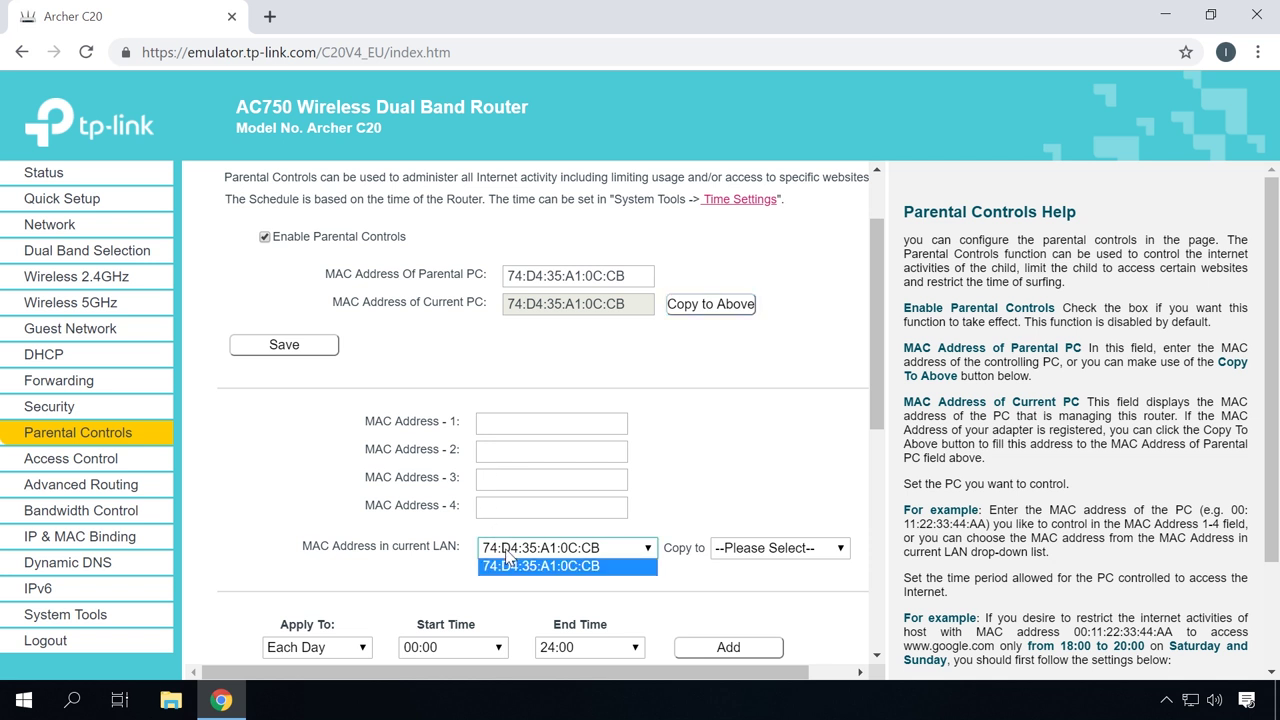
{"action": "left_click", "coordinate": [522, 566]}
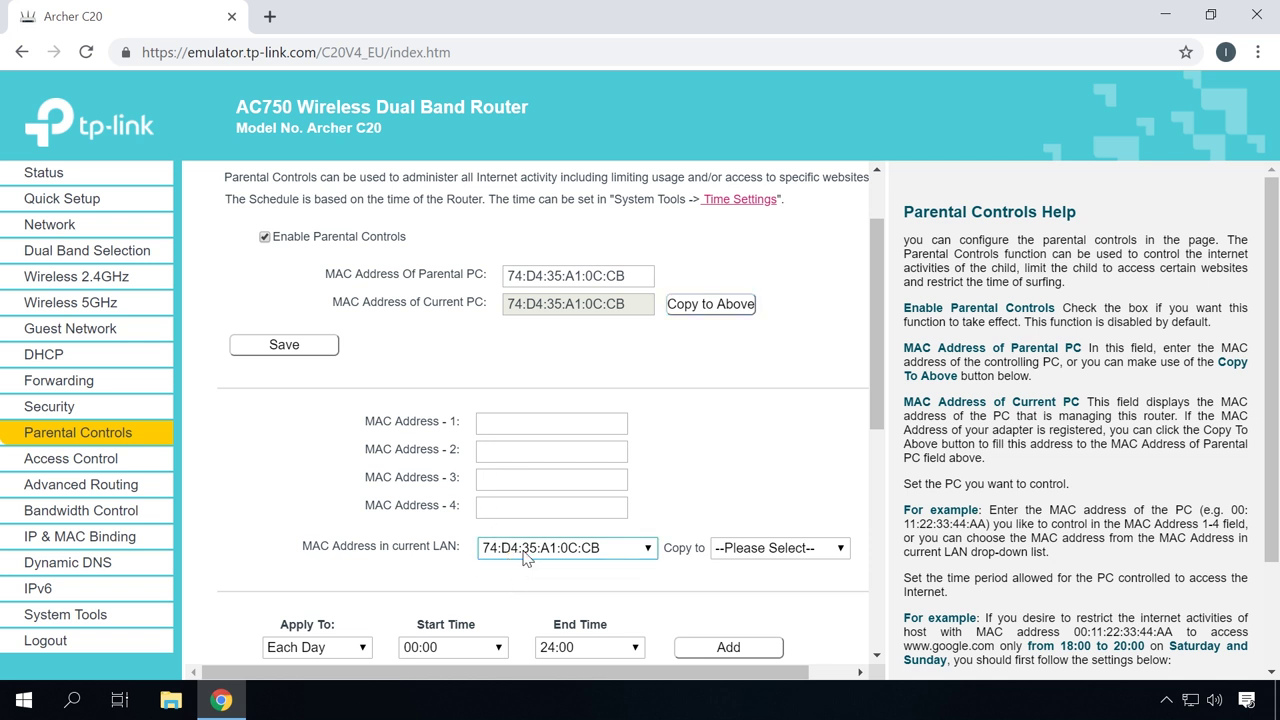
{"action": "left_click", "coordinate": [768, 548]}
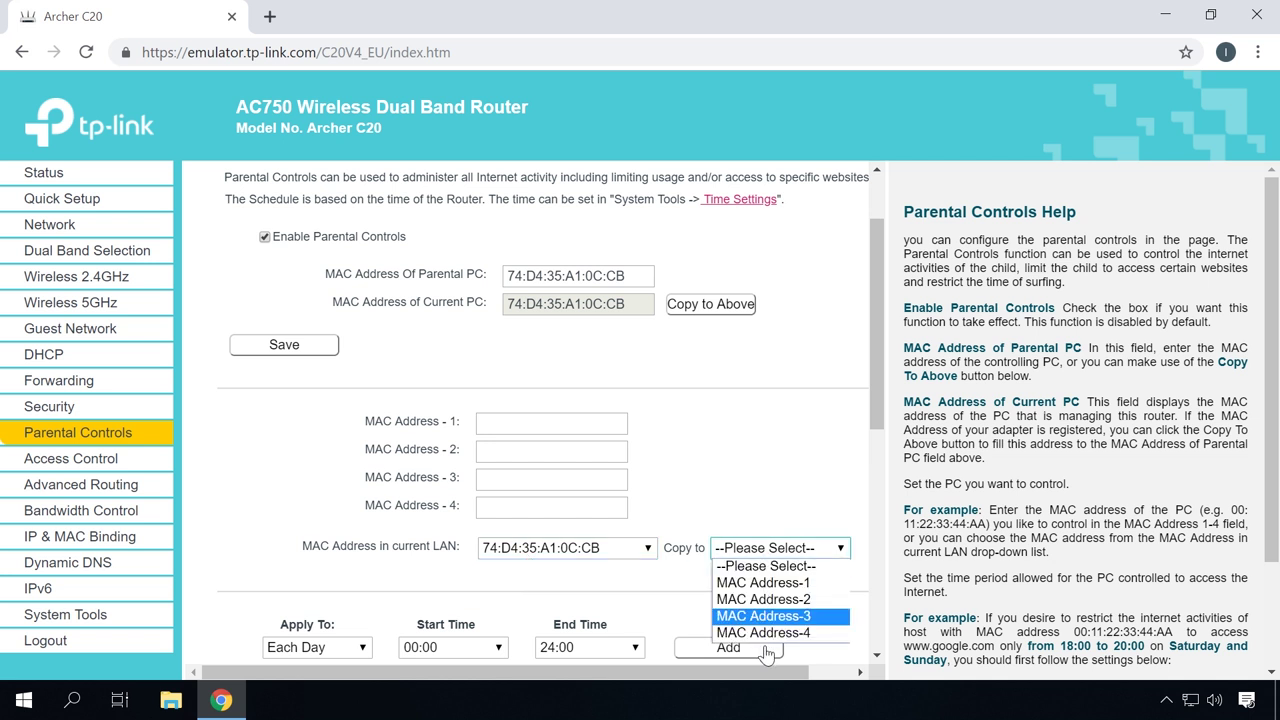
{"action": "left_click", "coordinate": [770, 584]}
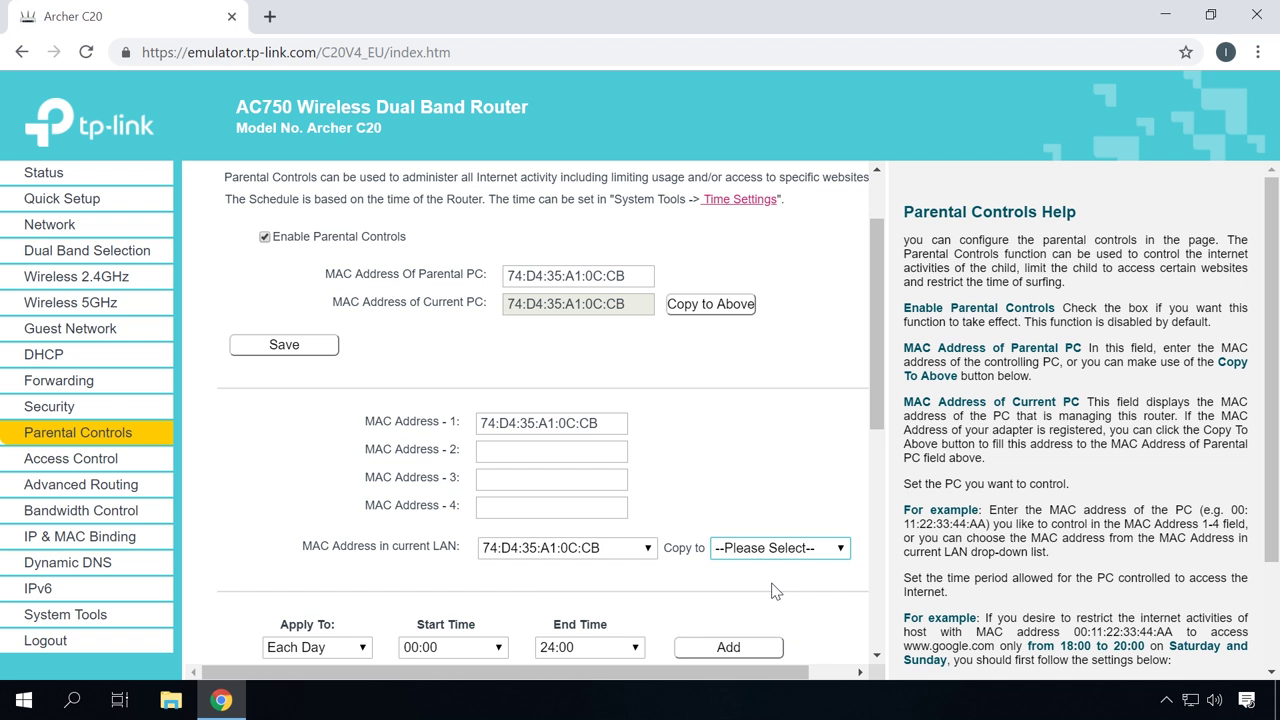
Step: Add an Each Day access period from 09:00 to 17:00 to the schedule
{"action": "scroll", "coordinate": [771, 584], "scroll_direction": "down", "scroll_amount": 4}
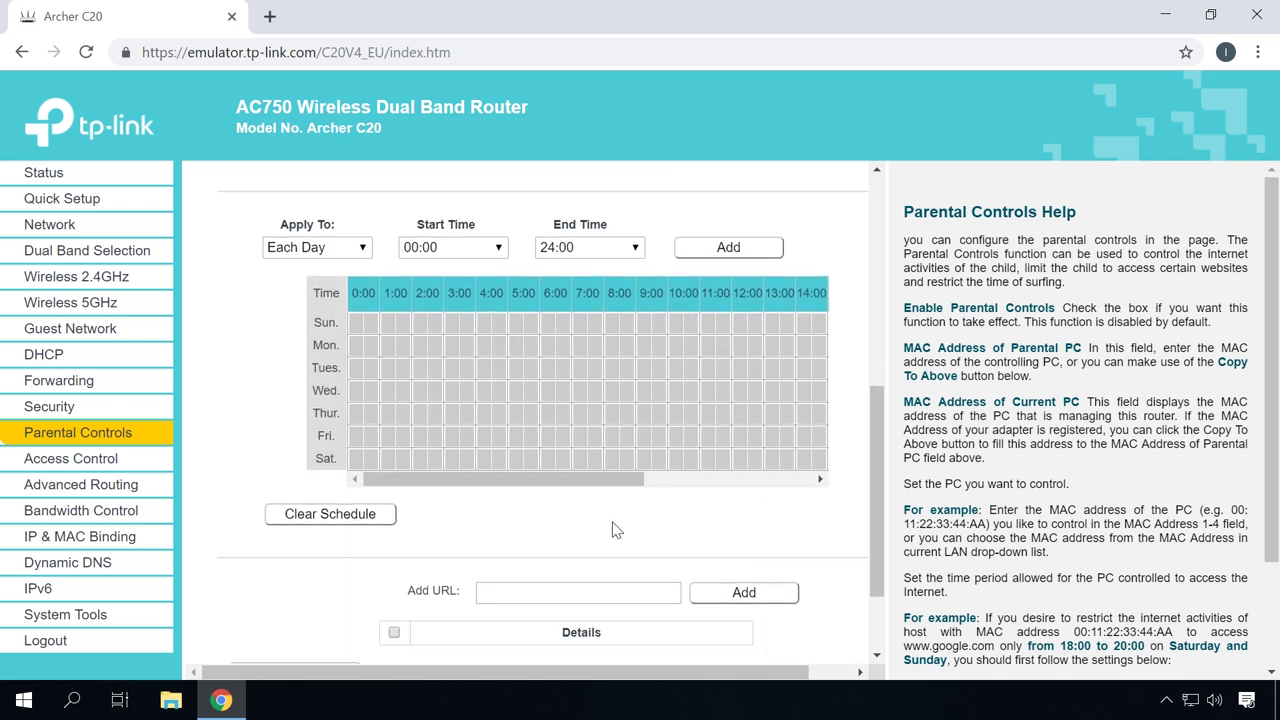
{"action": "left_click", "coordinate": [332, 251]}
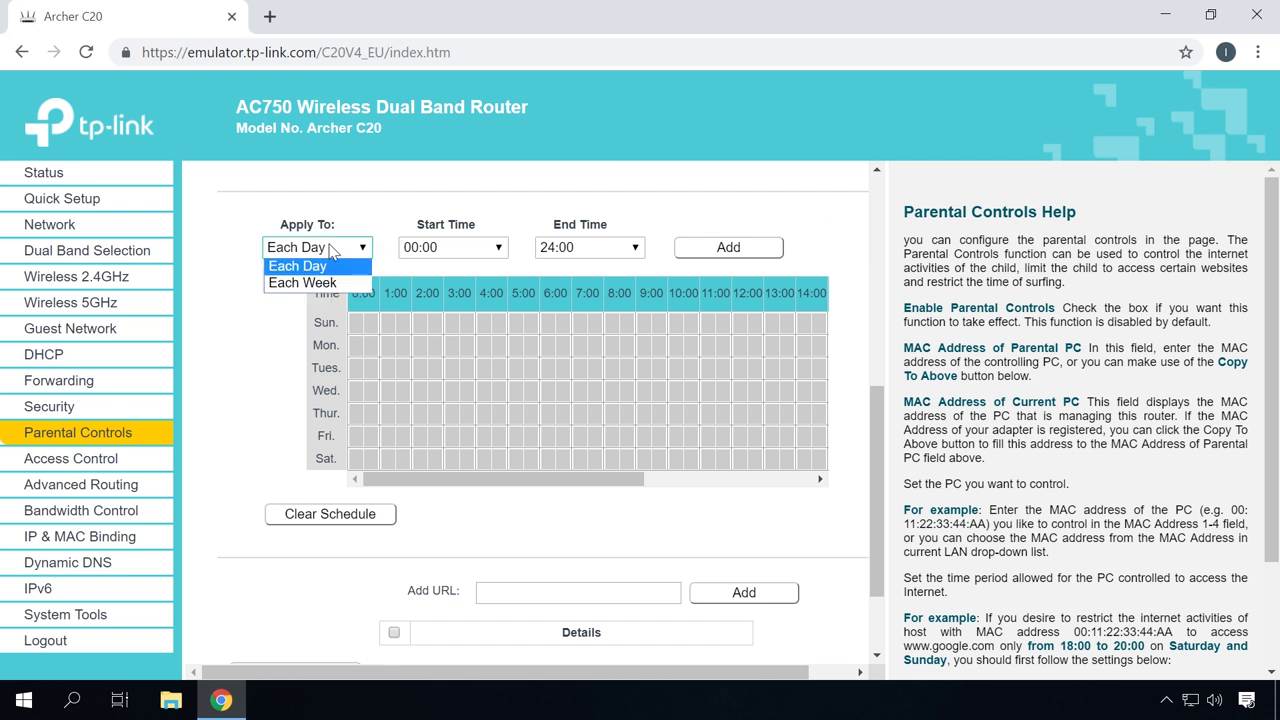
{"action": "left_click", "coordinate": [330, 264]}
{"action": "left_click", "coordinate": [467, 255]}
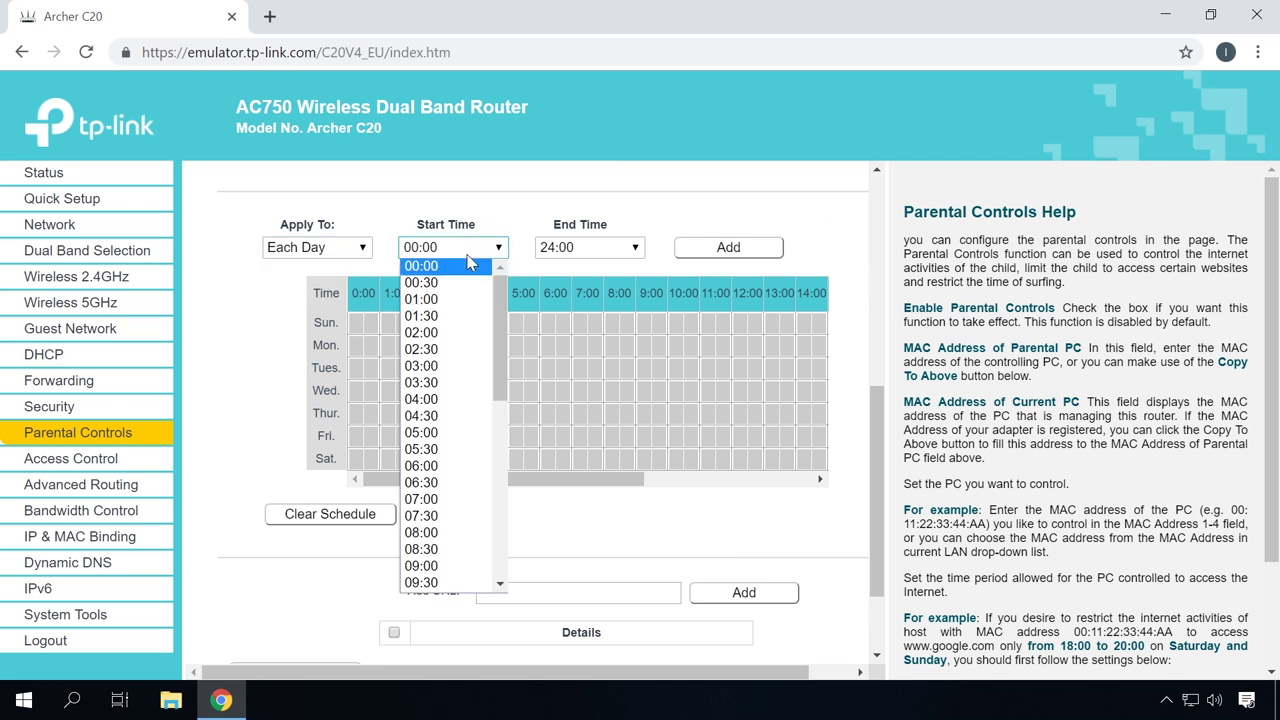
{"action": "left_click", "coordinate": [440, 567]}
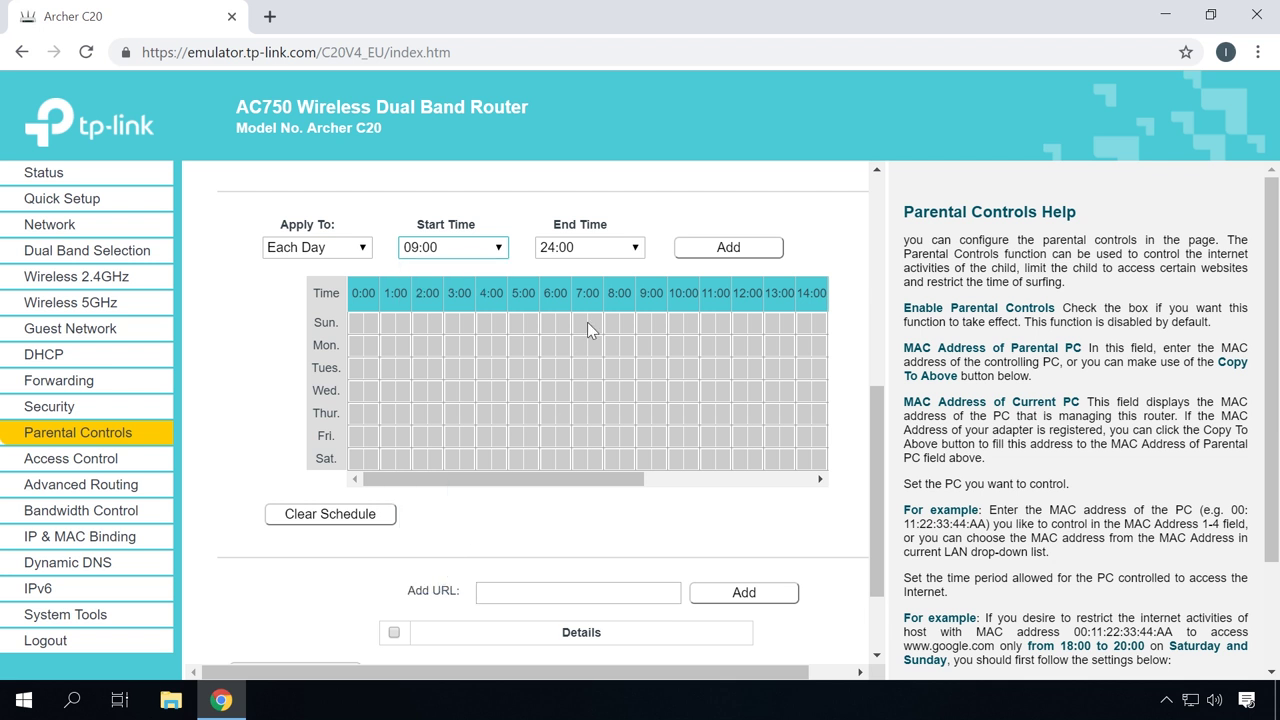
{"action": "left_click", "coordinate": [601, 252]}
{"action": "scroll", "coordinate": [567, 362], "scroll_direction": "up", "scroll_amount": 1}
{"action": "left_click", "coordinate": [567, 366]}
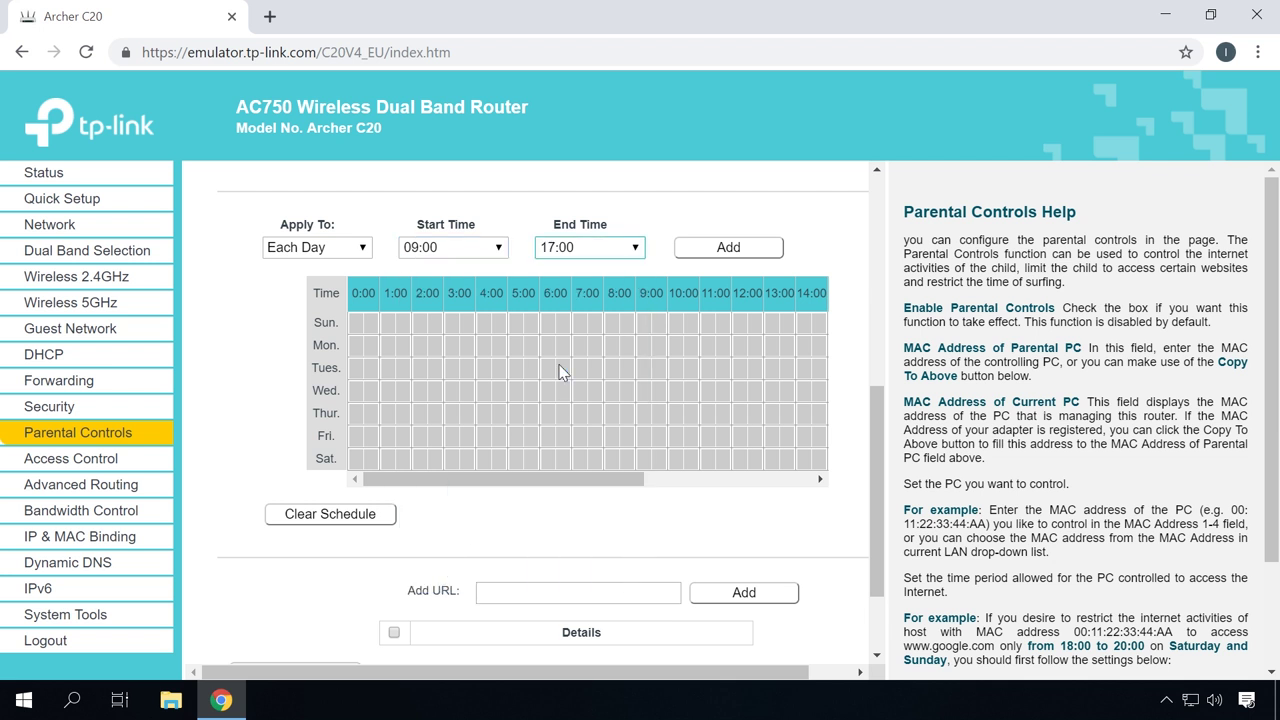
{"action": "left_click", "coordinate": [714, 258]}
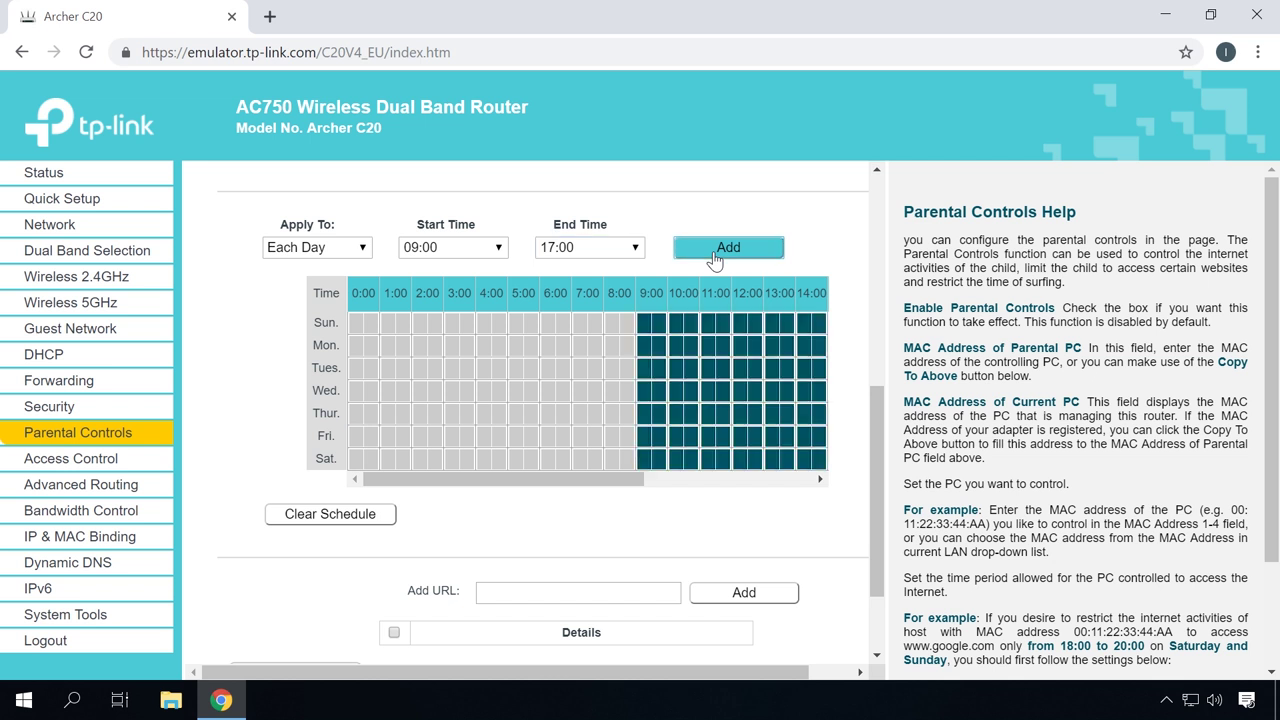
Step: Clear all periods from the schedule grid
{"action": "left_click", "coordinate": [310, 515]}
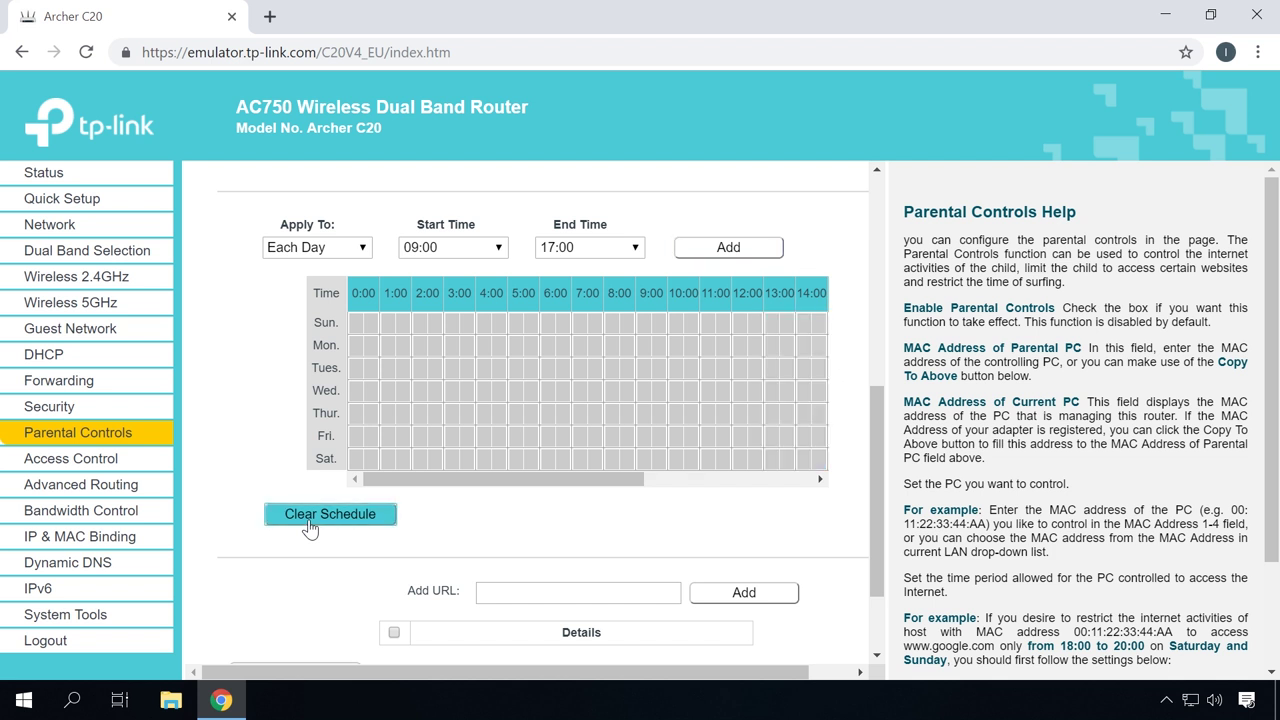
{"action": "scroll", "coordinate": [320, 520], "scroll_direction": "down", "scroll_amount": 1}
{"action": "left_click", "coordinate": [499, 500]}
Step: Enter youtube.com and add it to the filtered website list
{"action": "type", "text": "youtube"}
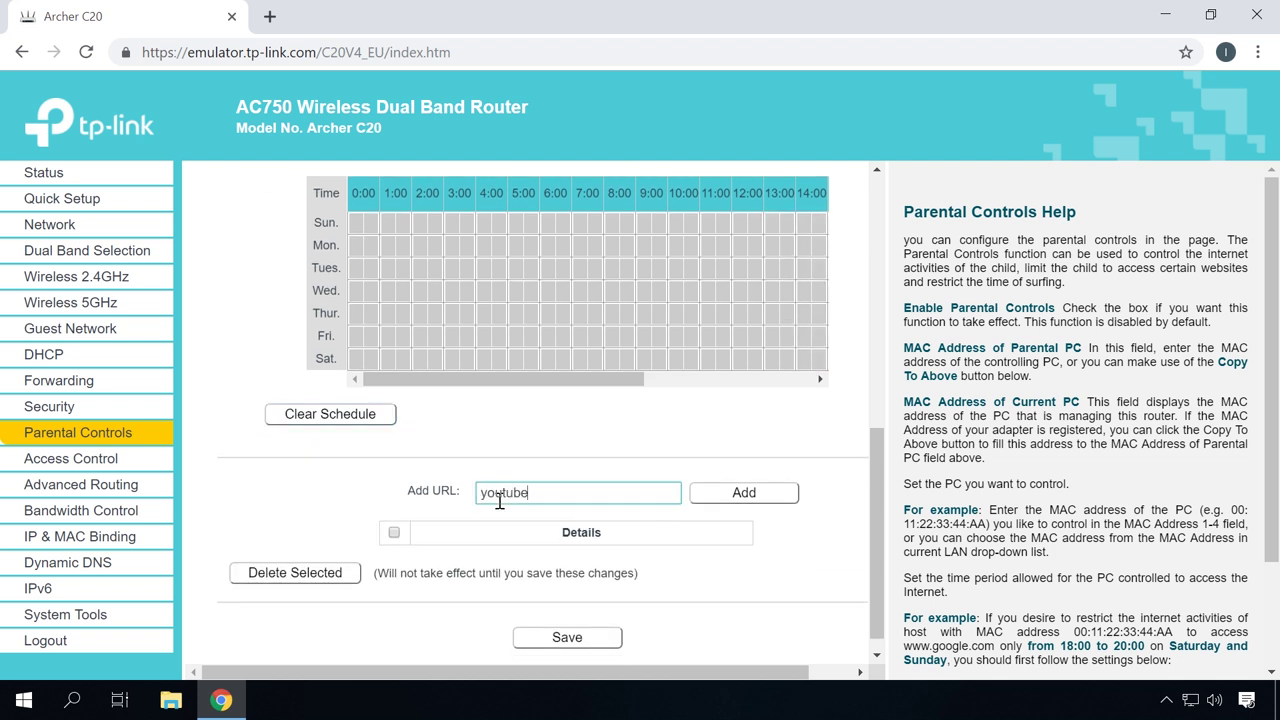
{"action": "type", "text": ".com"}
{"action": "left_click", "coordinate": [740, 493]}
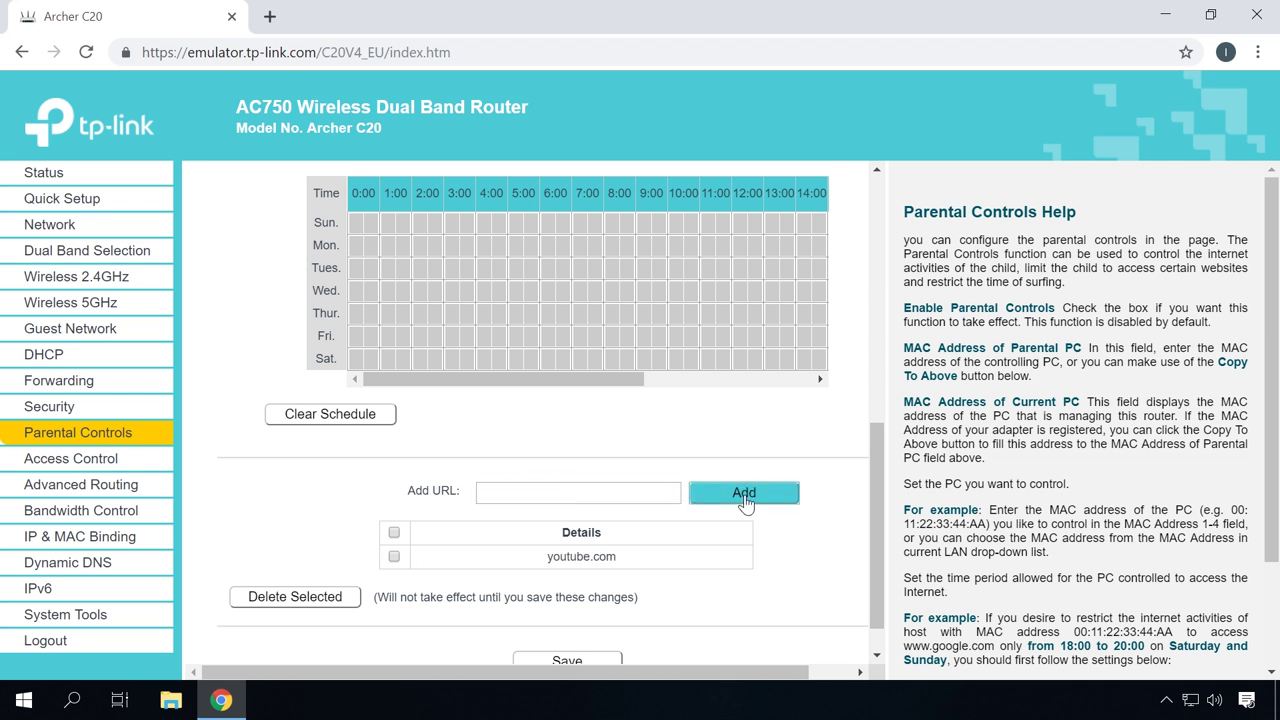
{"action": "scroll", "coordinate": [745, 502], "scroll_direction": "down", "scroll_amount": 1}
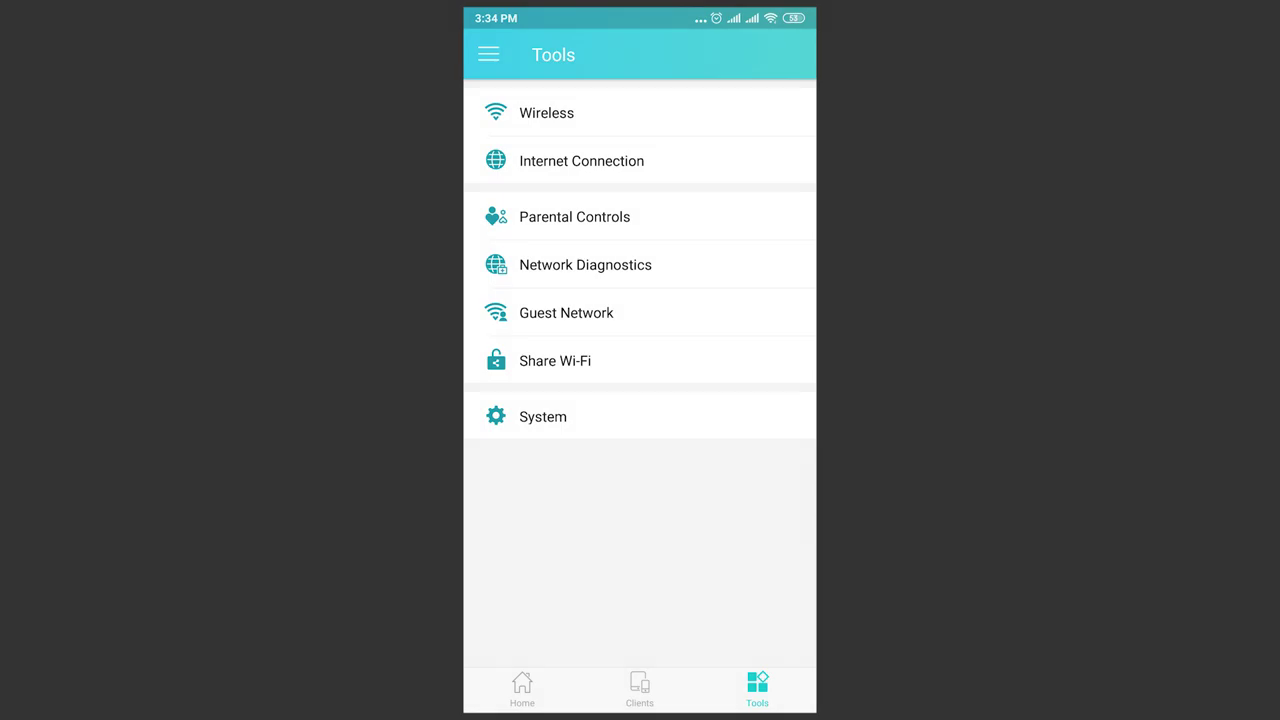
Step: Turn on Tether's Parental Controls and add RedmiNote5-Redmi to the child list
{"action": "left_click", "coordinate": [640, 216]}
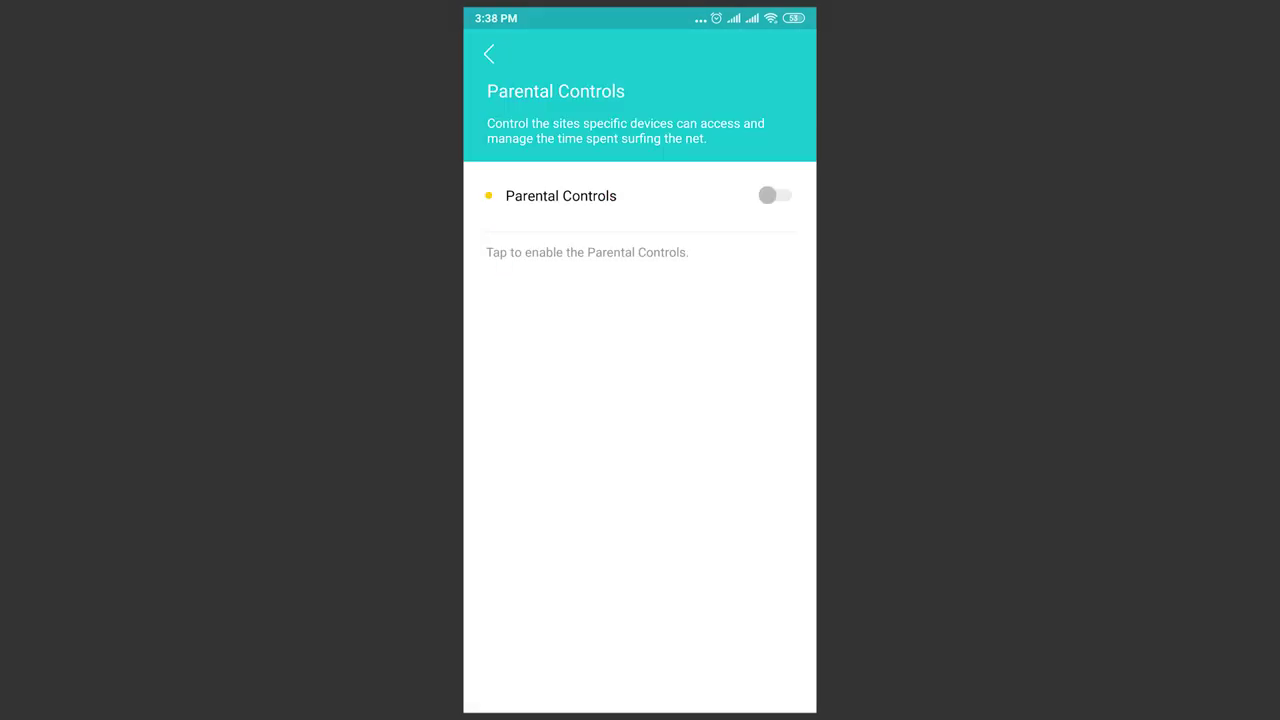
{"action": "left_click", "coordinate": [767, 196]}
{"action": "left_click", "coordinate": [783, 261]}
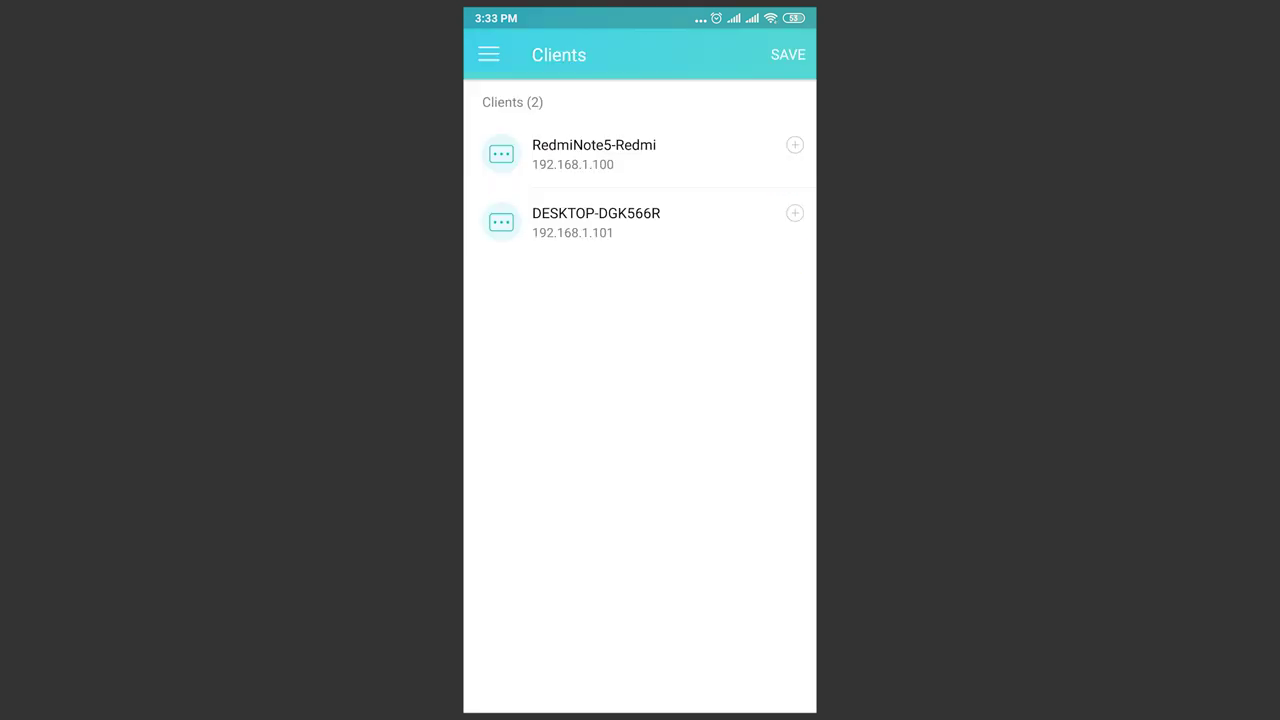
{"action": "left_click", "coordinate": [793, 145]}
{"action": "left_click", "coordinate": [788, 56]}
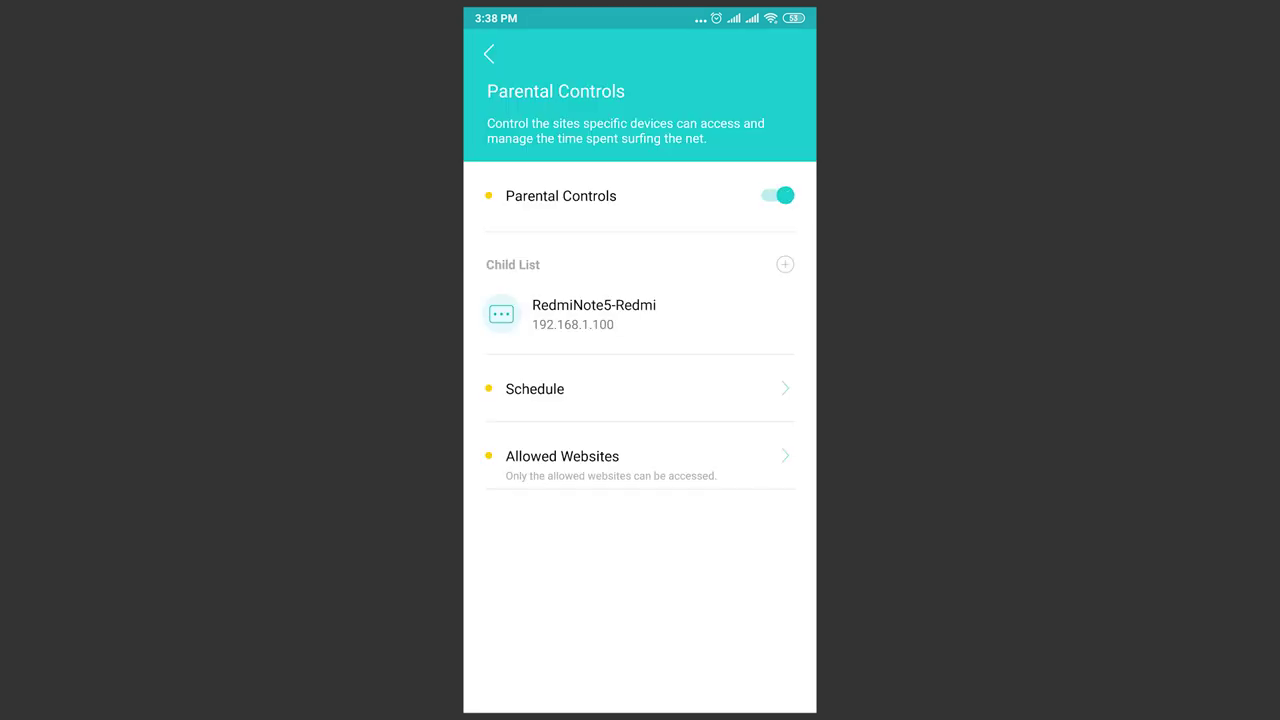
Step: Save the child's access schedule and set vk.com as an allowed website
{"action": "left_click", "coordinate": [783, 385]}
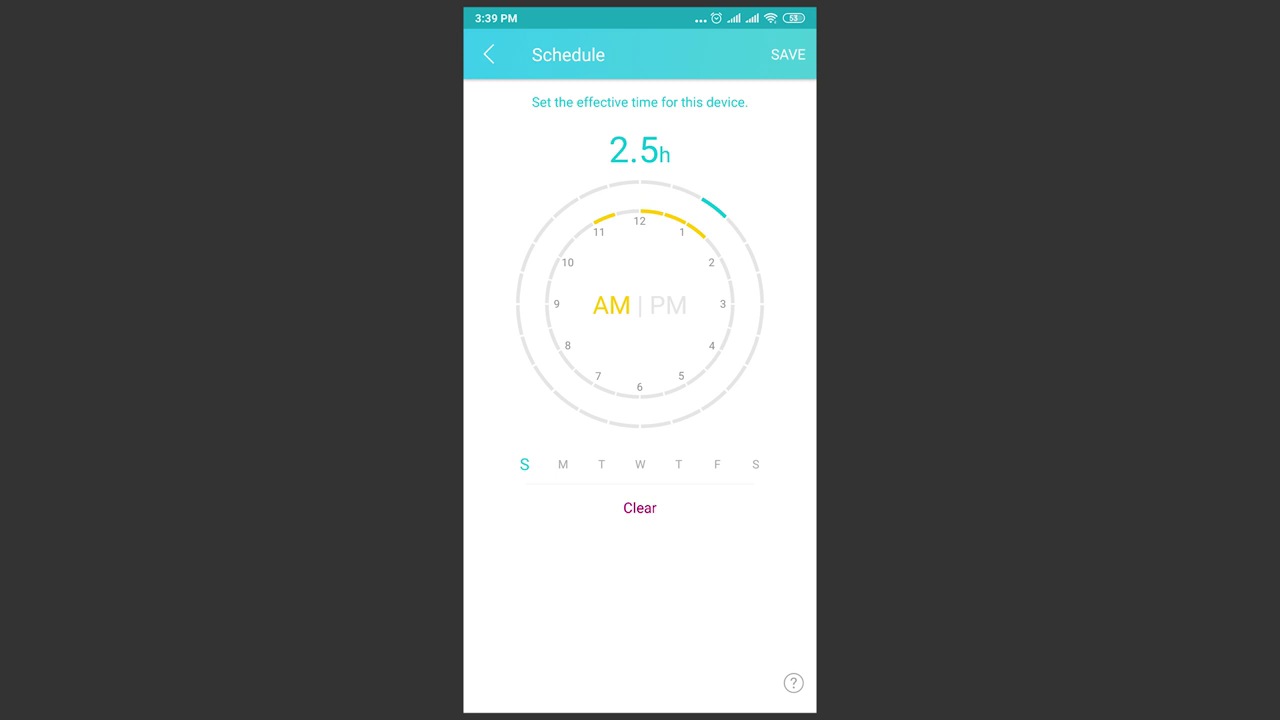
{"action": "left_click", "coordinate": [786, 53]}
{"action": "left_click", "coordinate": [786, 456]}
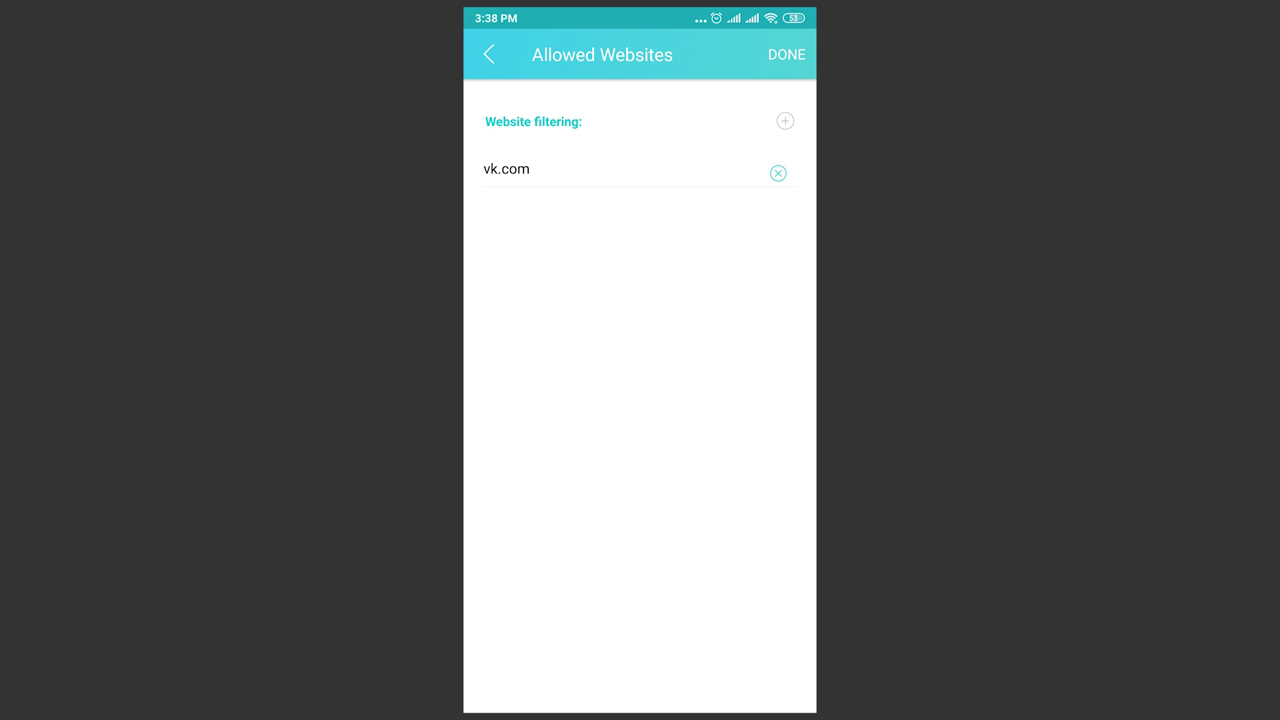
{"action": "left_click", "coordinate": [786, 54]}
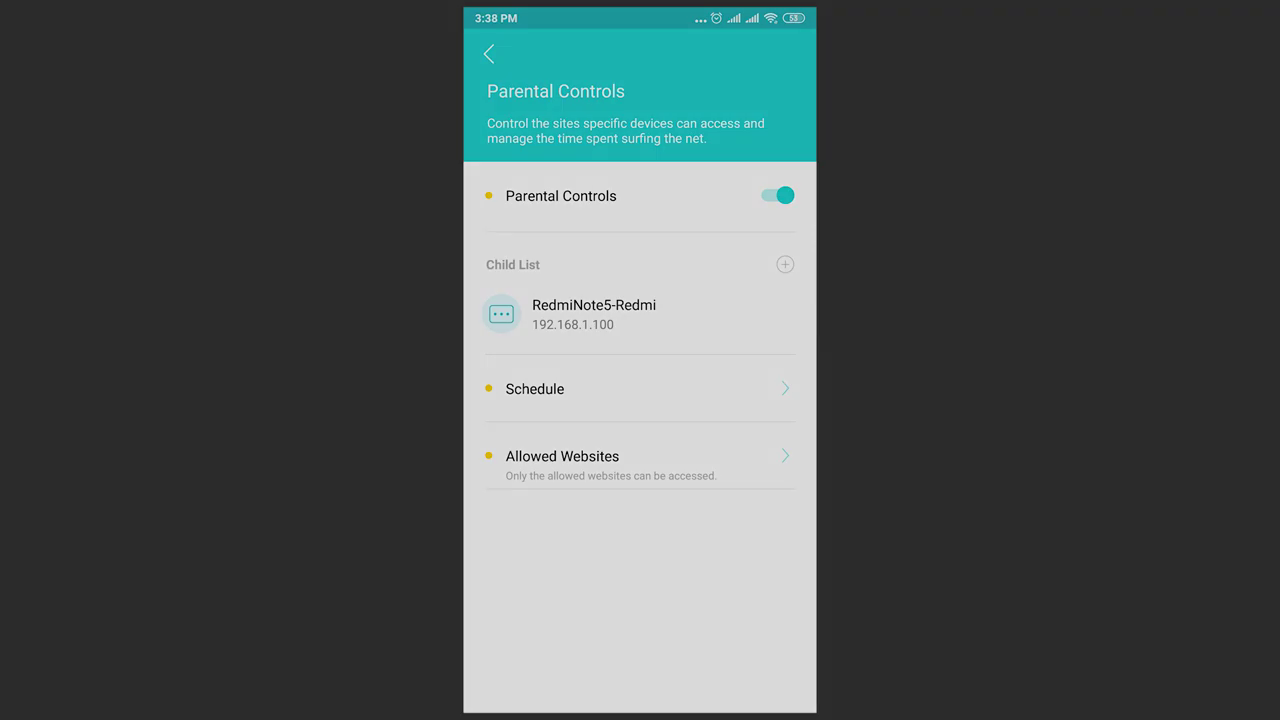